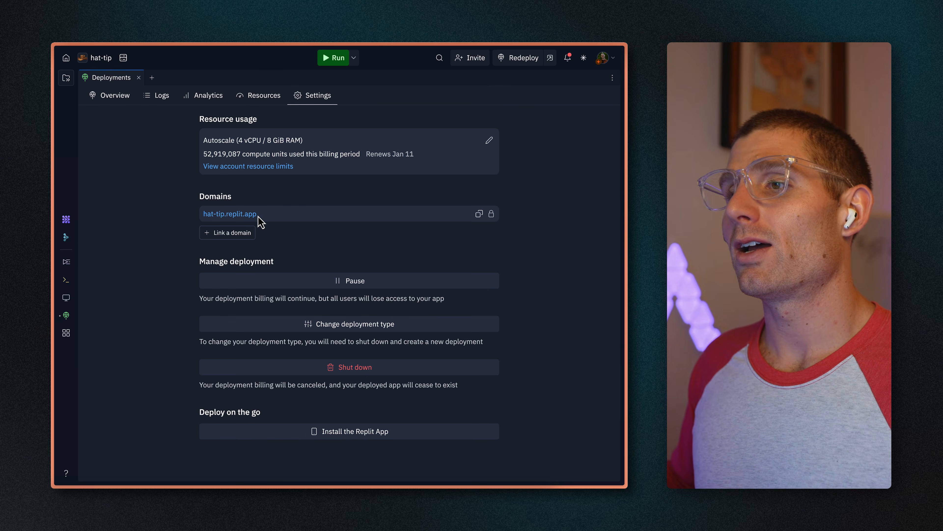
# Open the deployed hat-tip.replit.app site and add pink cowboy hats to the sample image
pyautogui.click(238, 214)
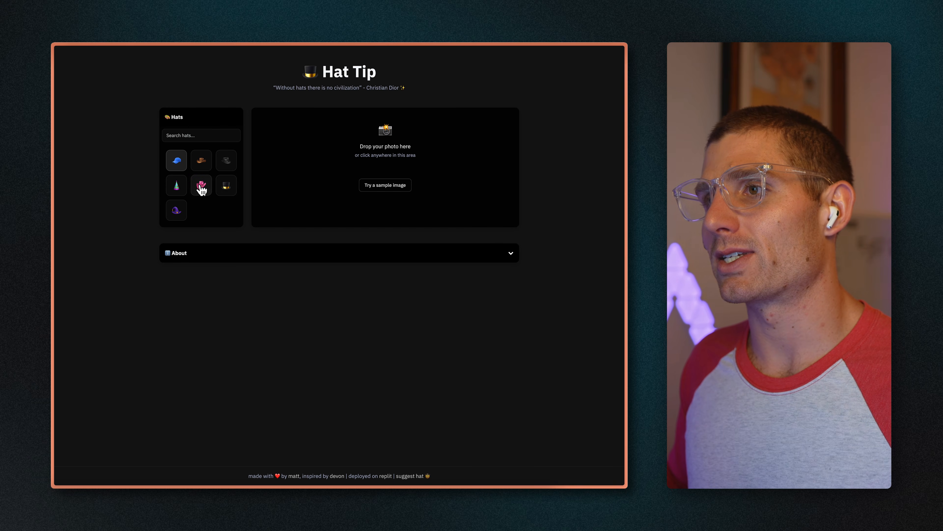
pyautogui.click(201, 187)
pyautogui.click(390, 186)
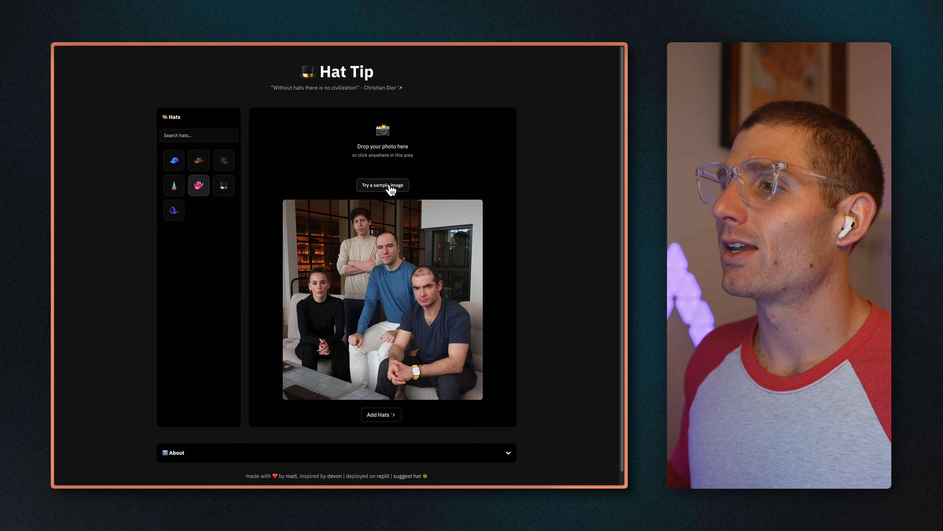
pyautogui.click(382, 415)
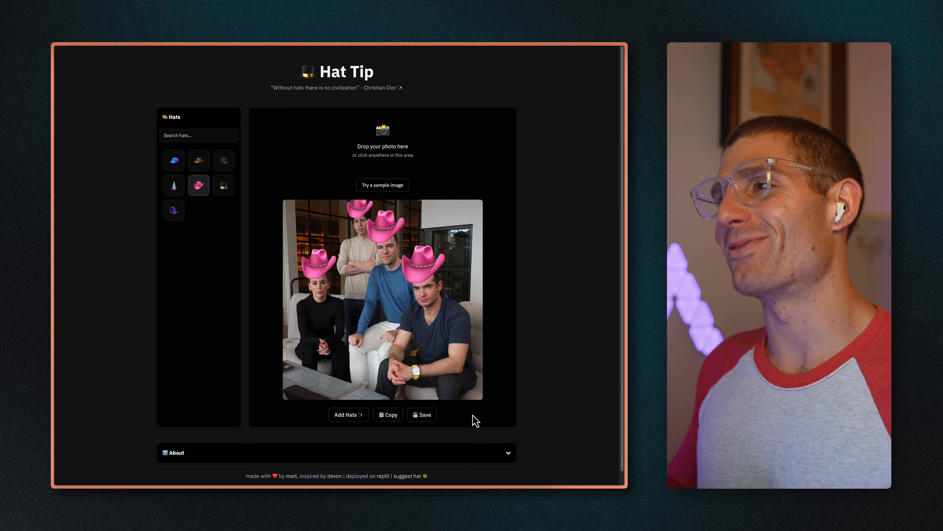
# Switch to Cloudflare and start a new A record for hat-tip.cc with the root name @
pyautogui.hotkey('ctrl', 'Tab')
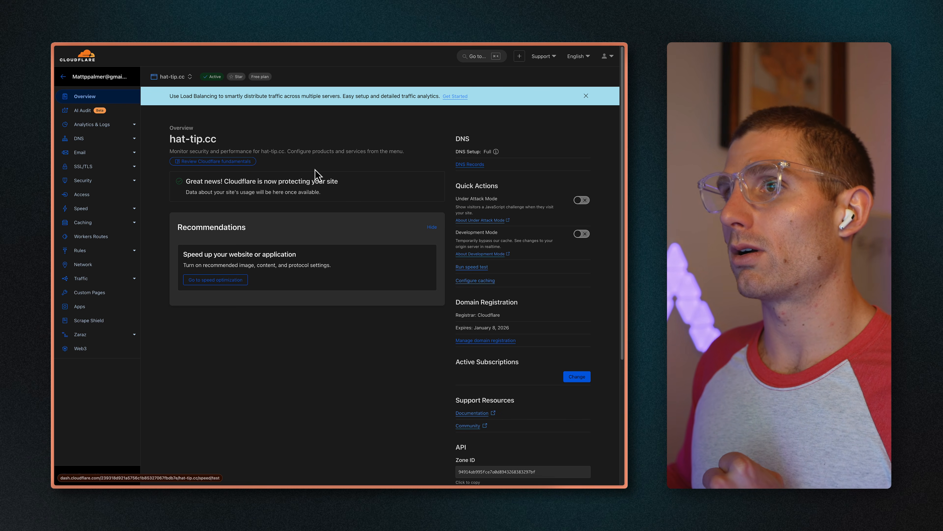
pyautogui.click(467, 165)
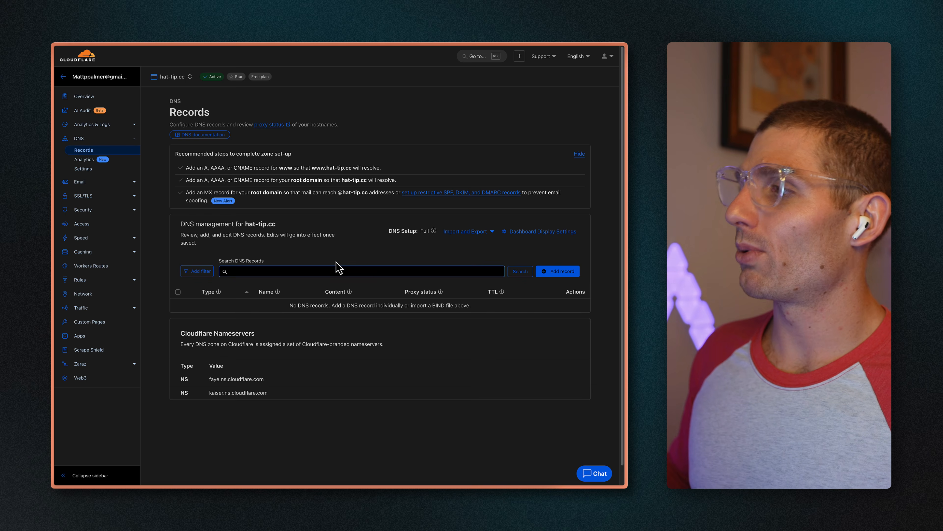
pyautogui.click(574, 273)
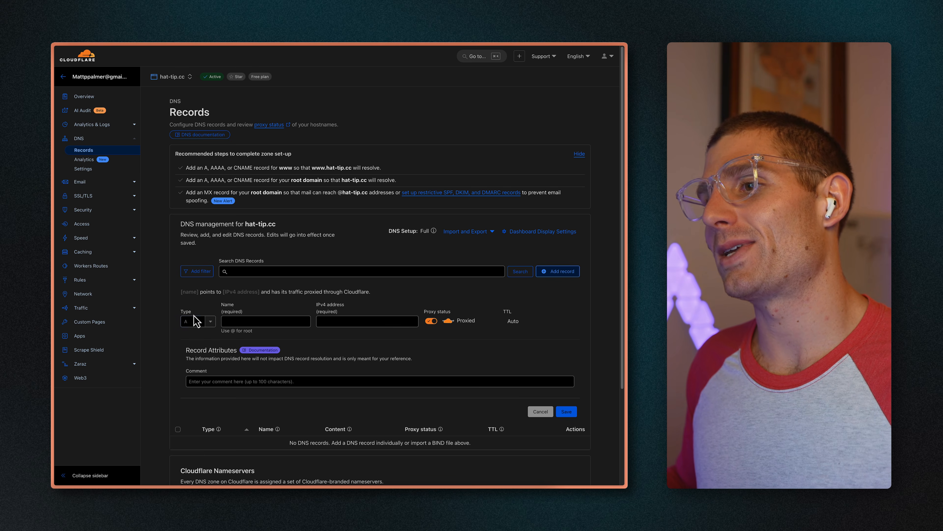
pyautogui.click(252, 320)
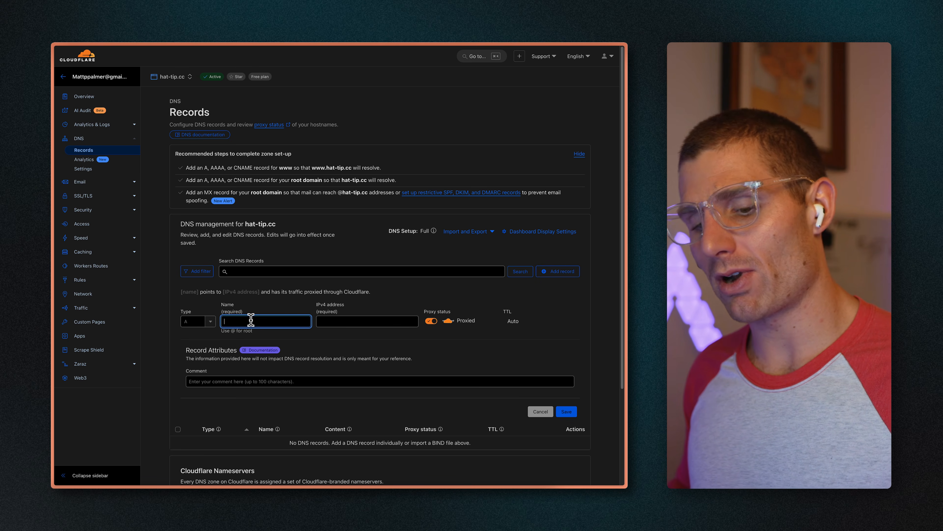
pyautogui.write('@')
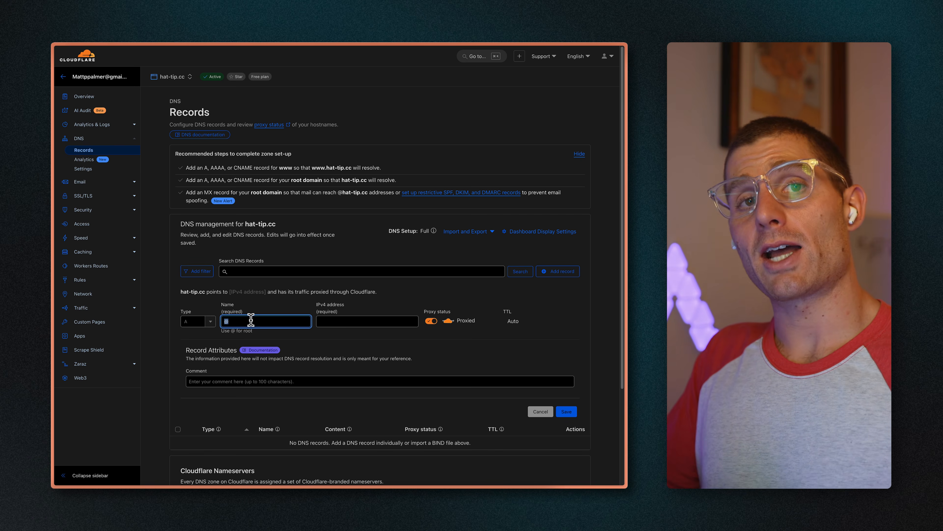
# Try guestbook as a subdomain name for the record, and set the name back to @
pyautogui.write('guestbook')
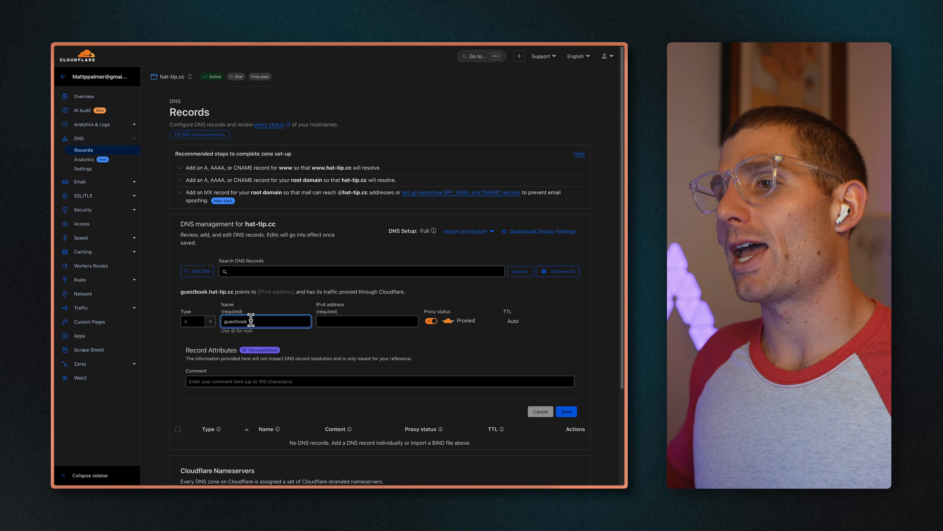
pyautogui.moveTo(180, 292); pyautogui.dragTo(233, 293)
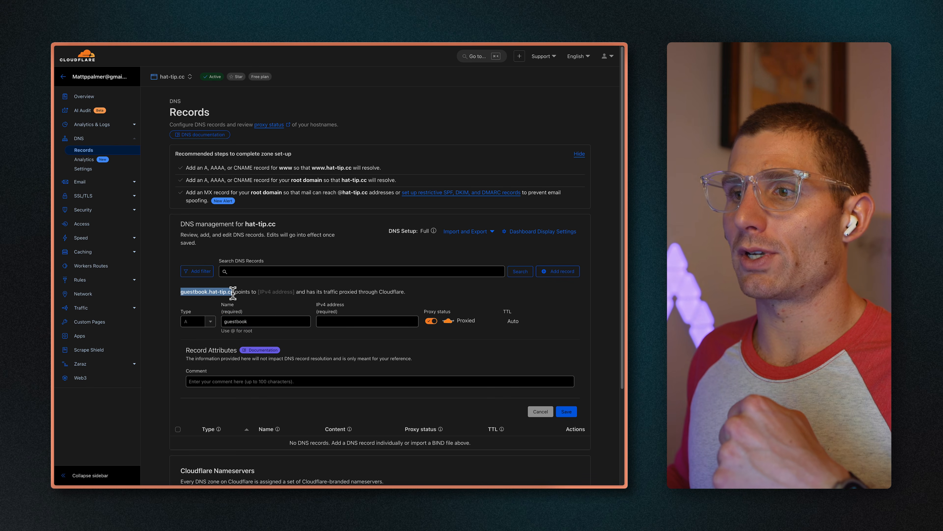
pyautogui.doubleClick(258, 318)
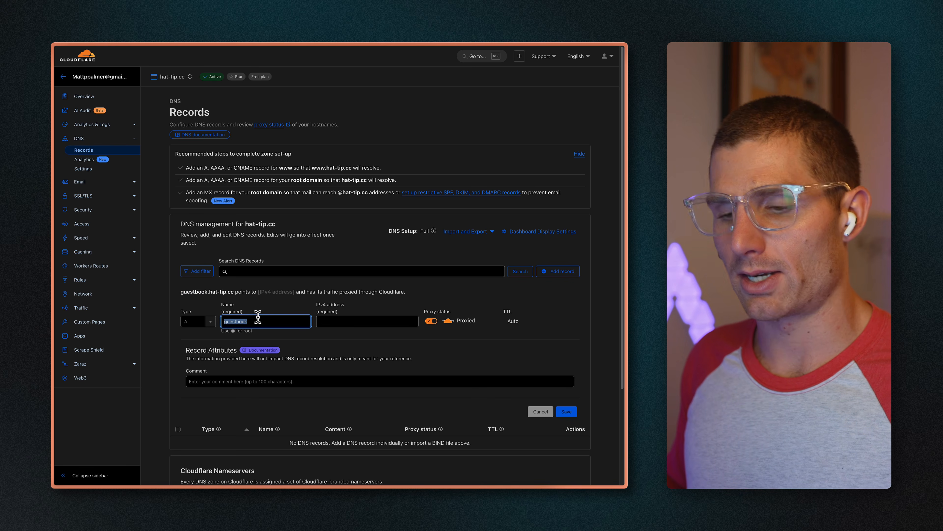
pyautogui.write('@')
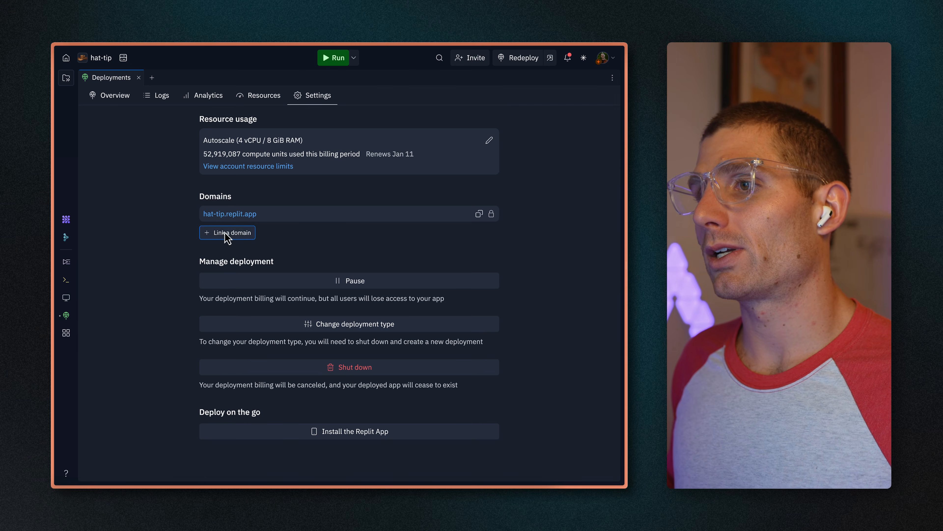
# Switch to Replit and enter hat-tip.cc as a new domain to link to the deployment
pyautogui.click(228, 233)
pyautogui.write('hat-tip.cc')
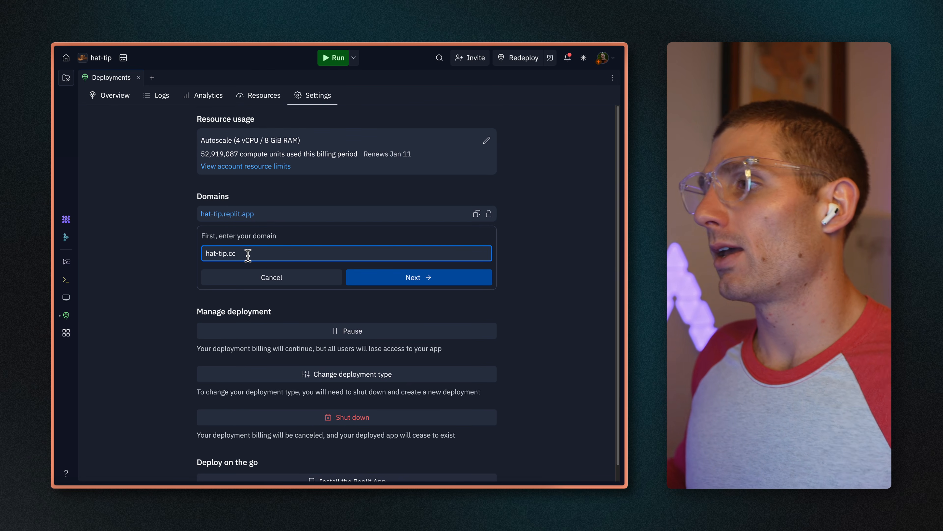
pyautogui.click(413, 277)
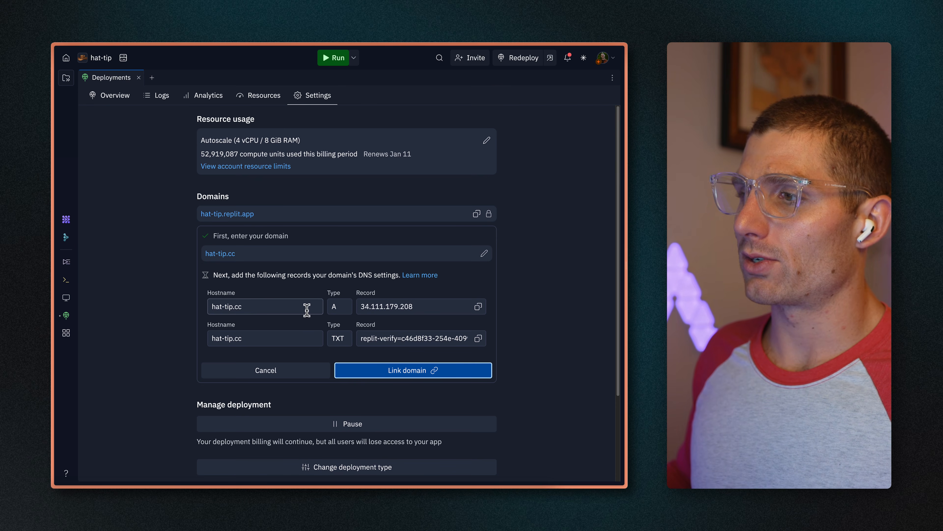
# Copy the A record address 34.111.179.208 from Replit into Cloudflare's new record as its IPv4 address and save it
pyautogui.click(478, 307)
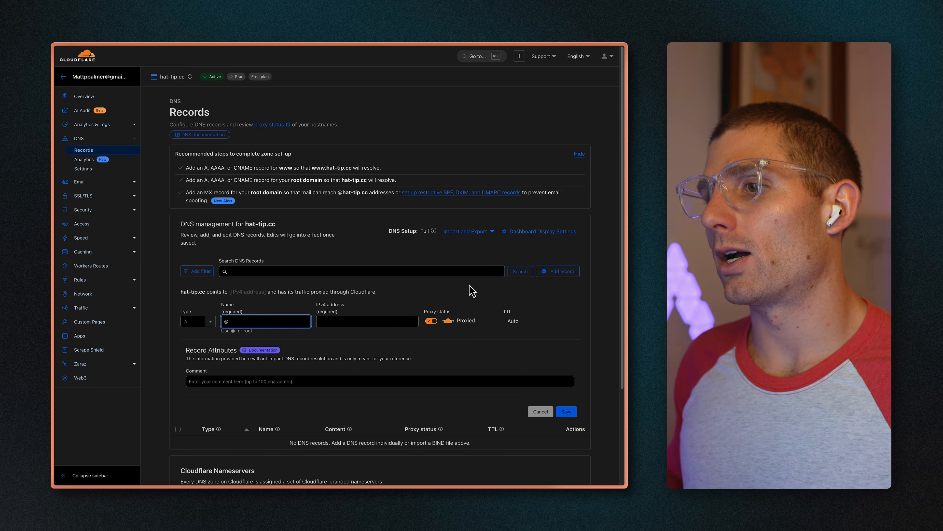
pyautogui.click(391, 320)
pyautogui.press('super+v')
pyautogui.click(566, 411)
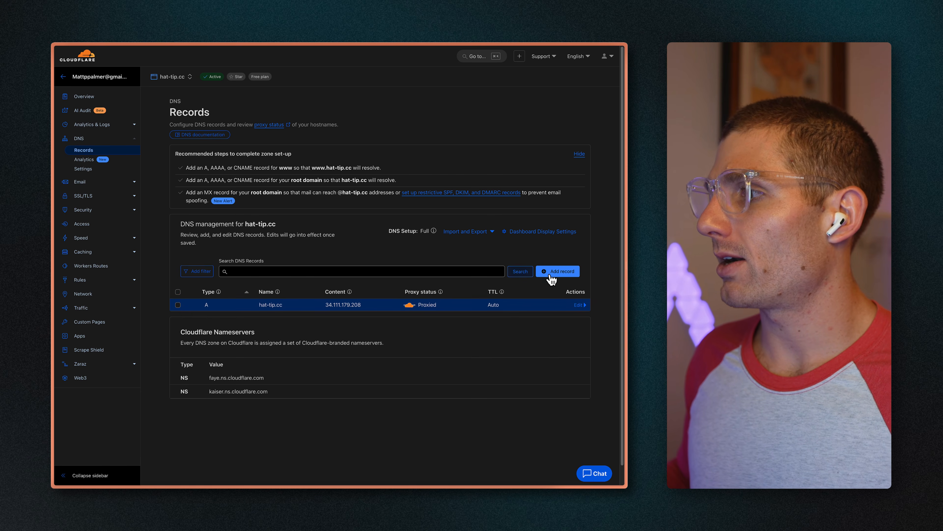
# Add a second DNS record for hat-tip.cc and set its type to TXT
pyautogui.click(542, 272)
pyautogui.click(197, 322)
pyautogui.scroll(-4, 199, 372)
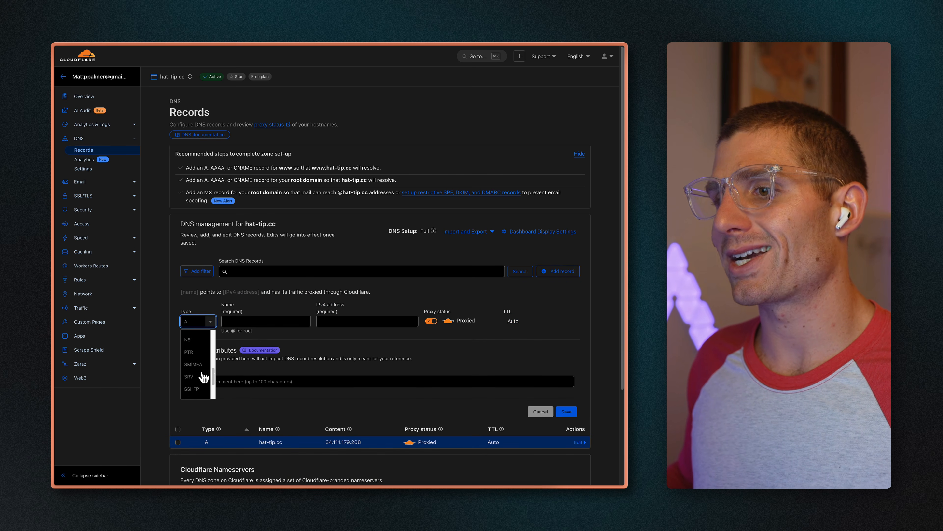
pyautogui.scroll(1, 197, 364)
pyautogui.write('t')
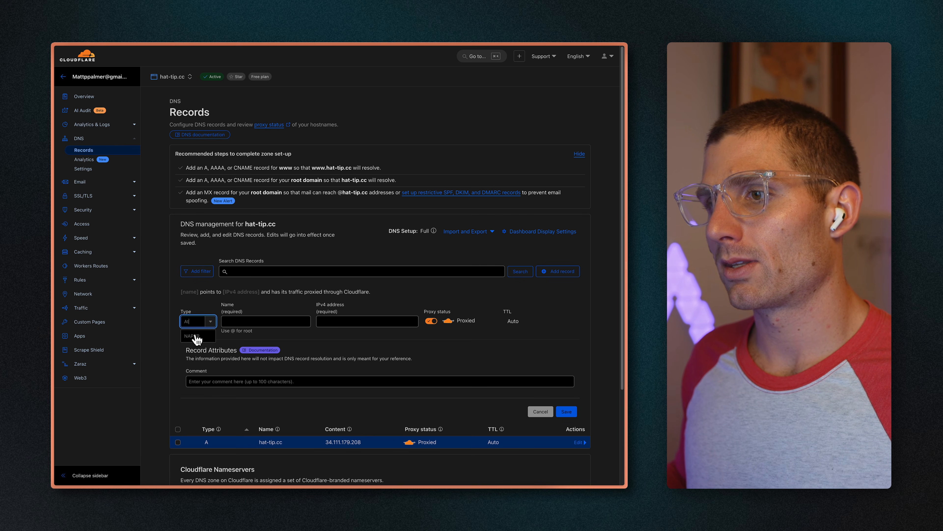
pyautogui.moveTo(196, 318); pyautogui.dragTo(182, 318)
pyautogui.write('txt')
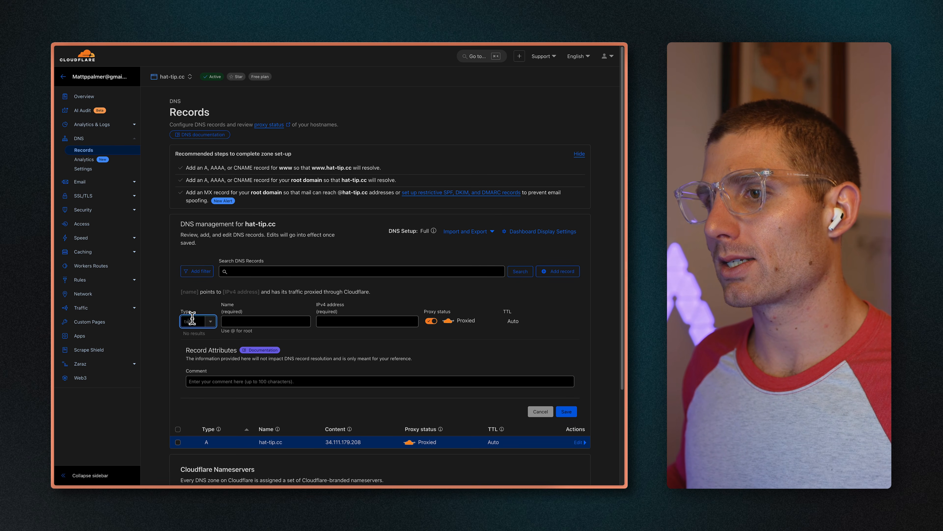
pyautogui.press('Return')
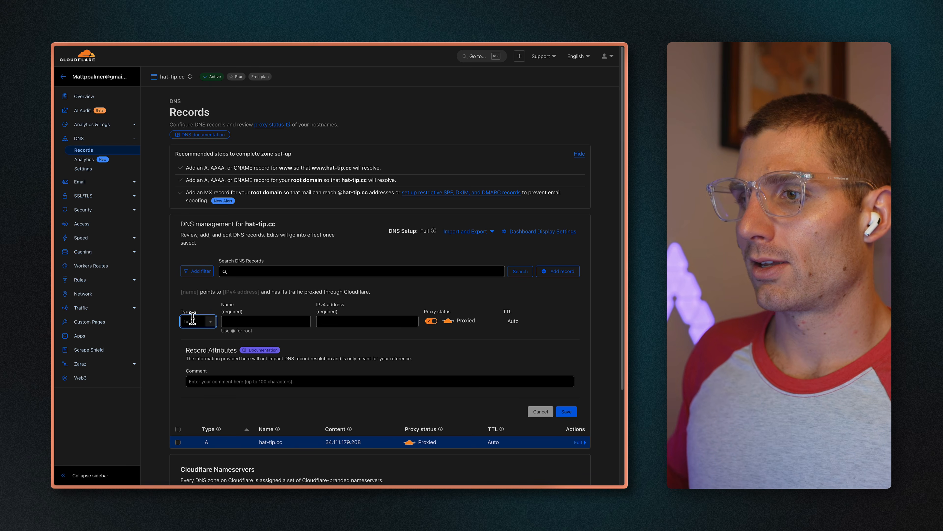
pyautogui.click(210, 322)
pyautogui.write('t')
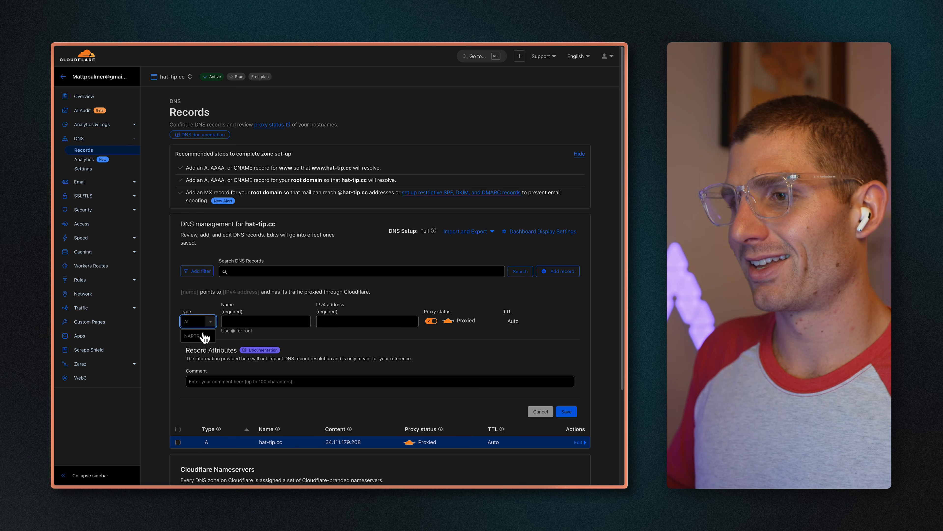
pyautogui.press('BackSpace')
pyautogui.press('BackSpace')
pyautogui.write('t')
pyautogui.press('Down')
pyautogui.press('Return')
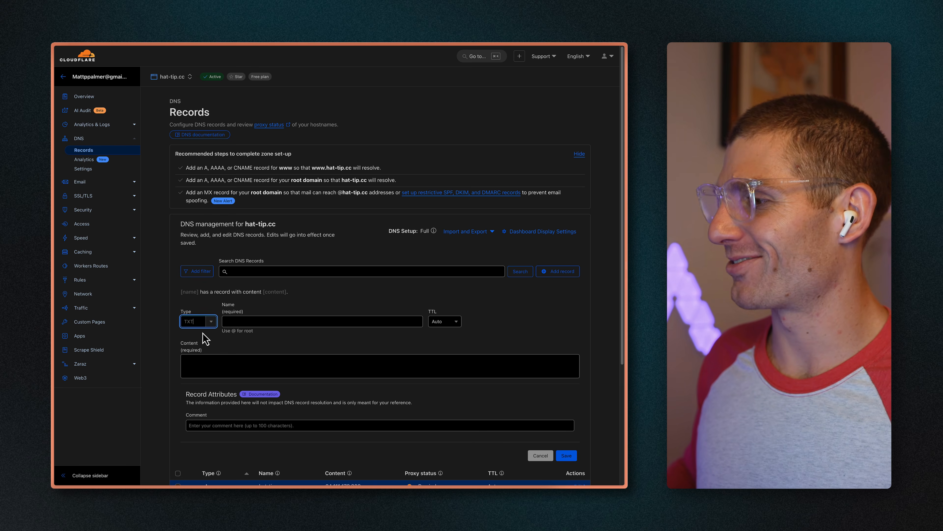
# Copy the TXT verification value from Replit, return to the Cloudflare record, and make sure its type is TXT
pyautogui.press('Down')
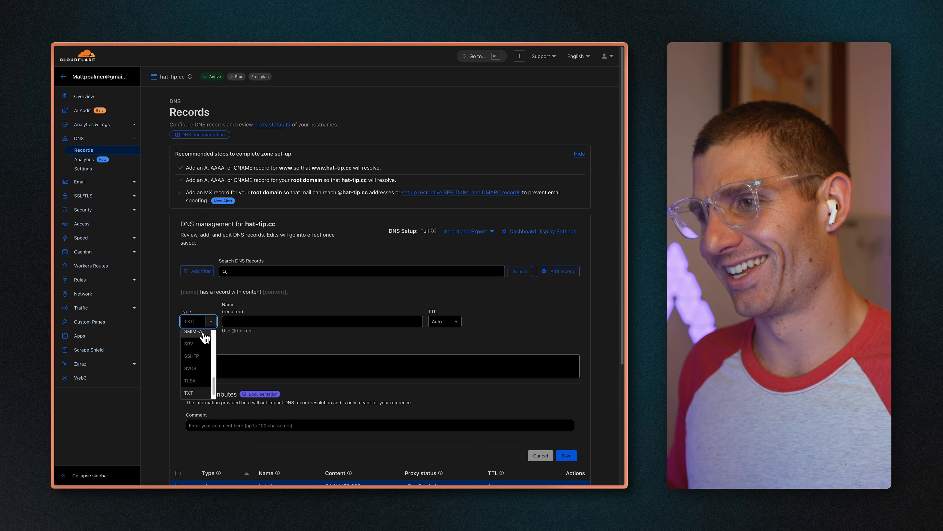
pyautogui.hotkey('ctrl', 'Tab')
pyautogui.click(478, 338)
pyautogui.hotkey('ctrl', 'Tab')
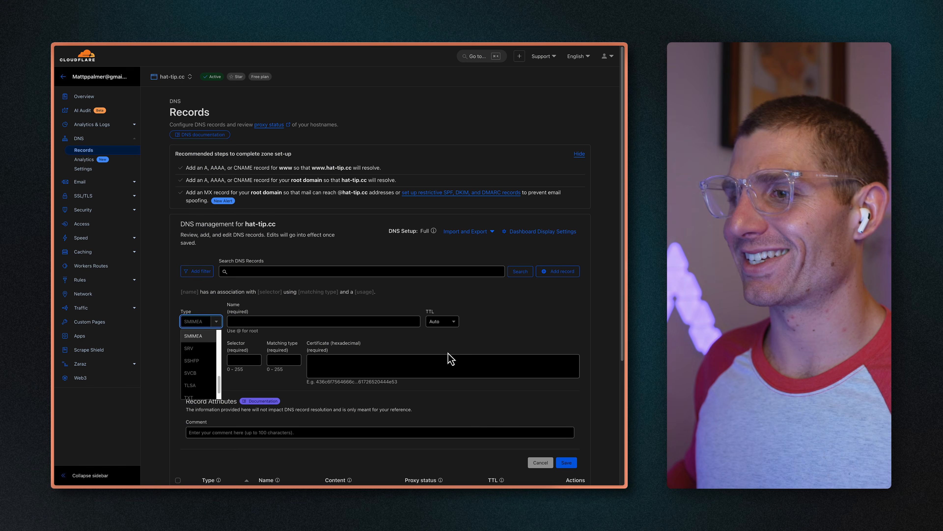
pyautogui.click(307, 320)
pyautogui.press('super+v')
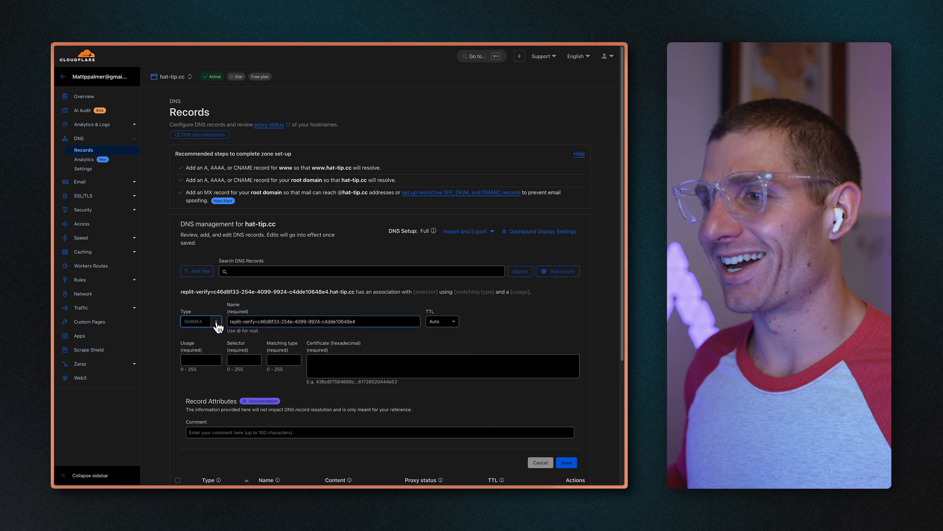
pyautogui.click(213, 322)
pyautogui.click(190, 396)
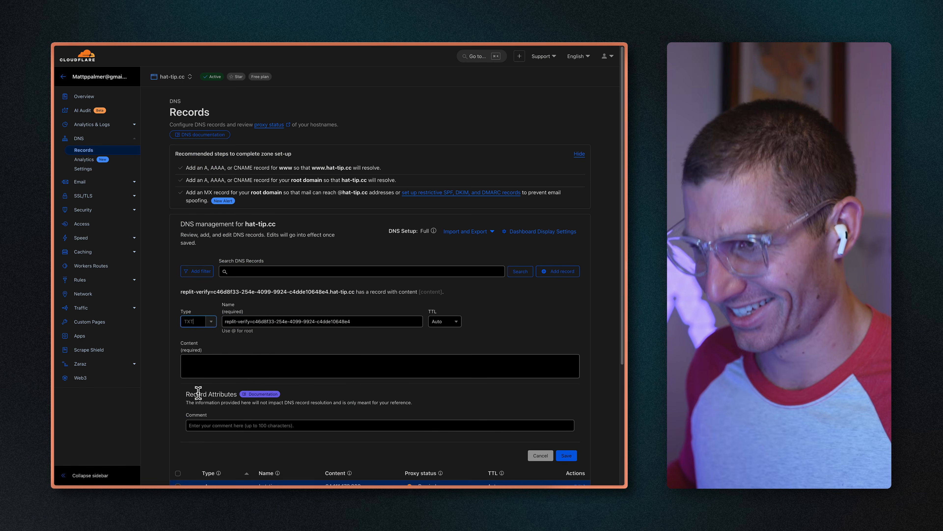
# Set the TXT record's name to @, paste the Replit verification value as its content, and save the record
pyautogui.click(288, 316)
pyautogui.press('super+a')
pyautogui.write('@')
pyautogui.click(261, 364)
pyautogui.press('super+v')
pyautogui.click(566, 456)
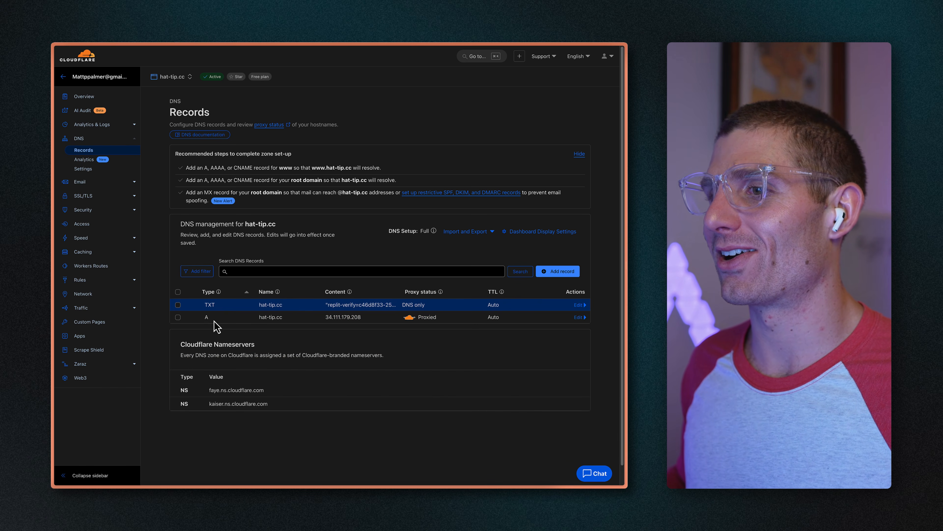
# Turn off proxying for the hat-tip.cc A record, making it DNS only, and save the change
pyautogui.click(579, 318)
pyautogui.click(434, 346)
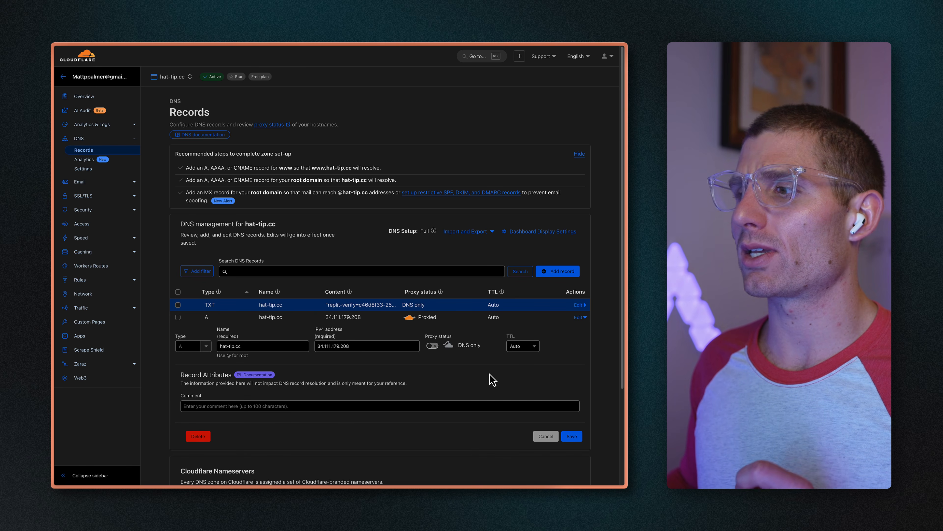
pyautogui.click(572, 435)
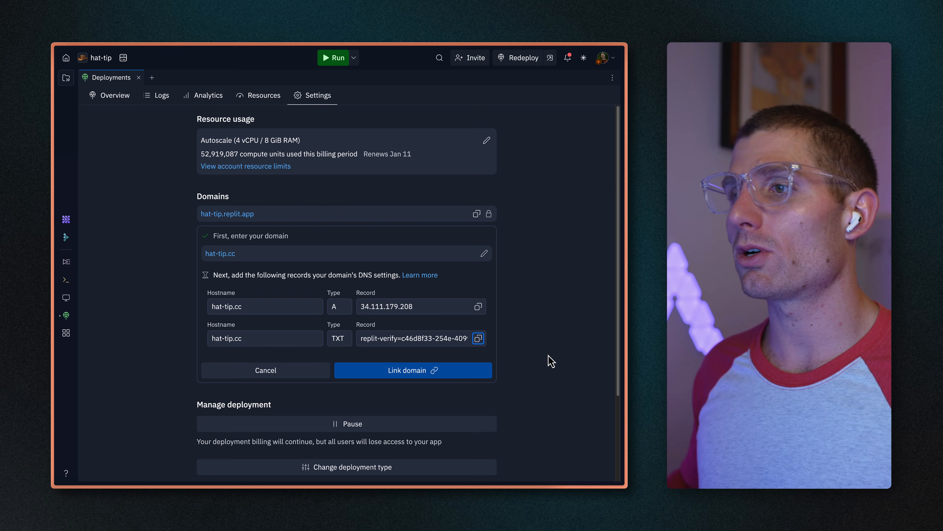
# Switch to Replit, link hat-tip.cc to the deployment, and check its verification status and live page
pyautogui.click(407, 375)
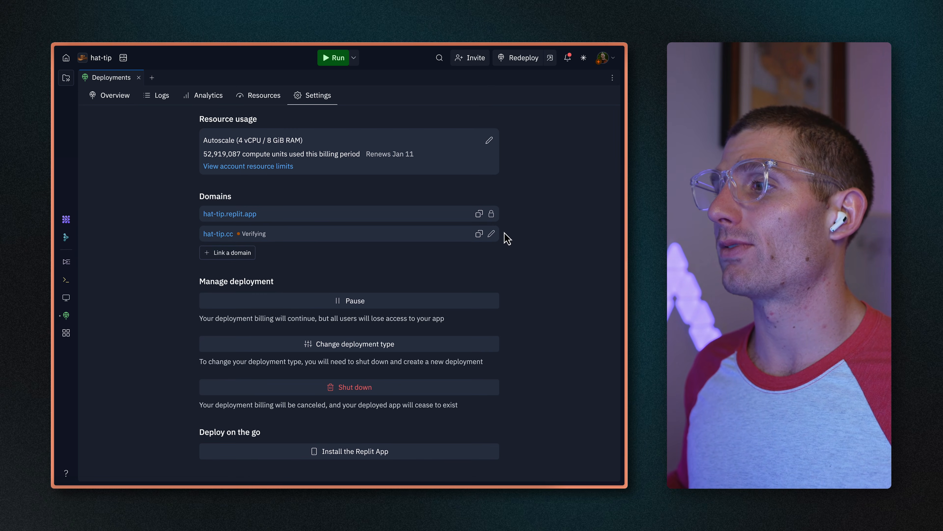
pyautogui.click(492, 234)
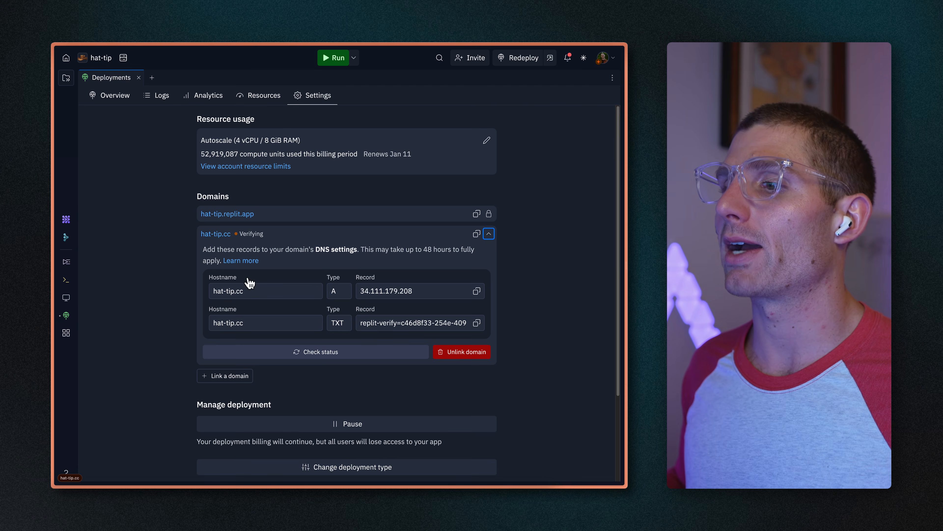
pyautogui.click(327, 359)
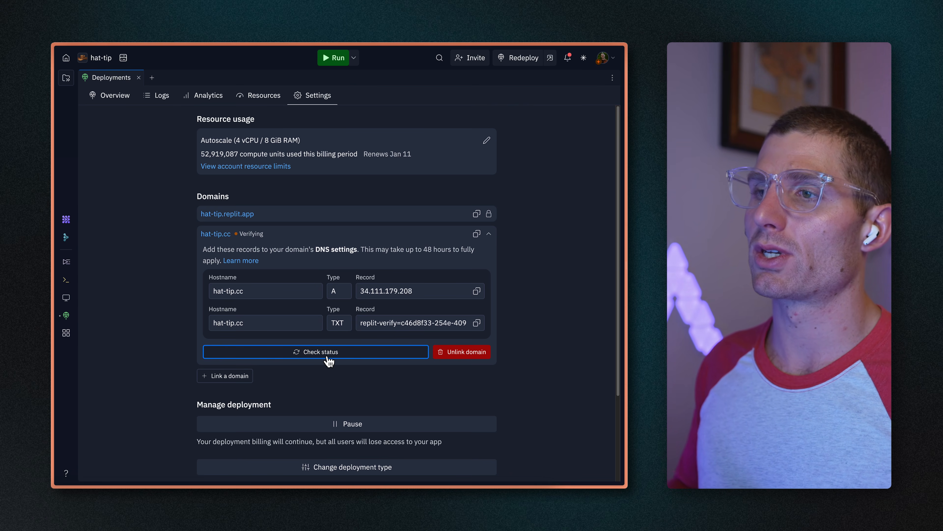
pyautogui.click(218, 235)
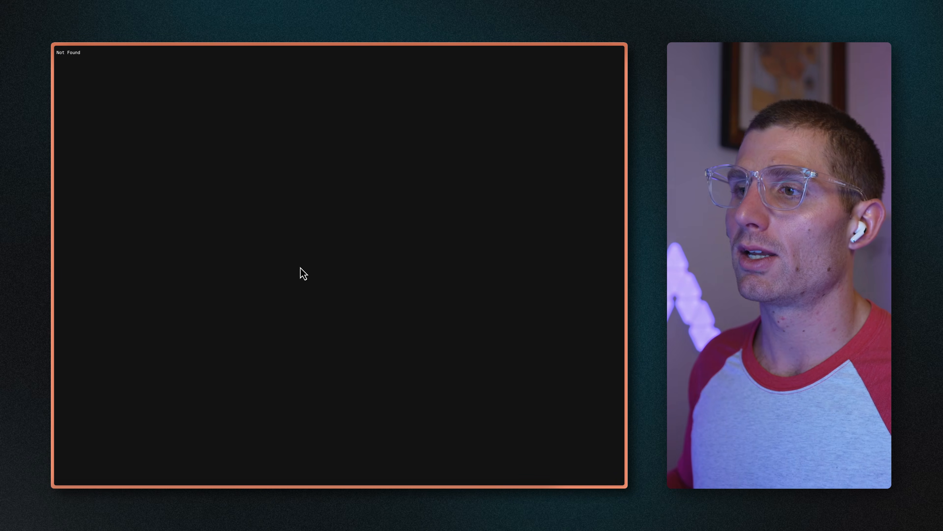